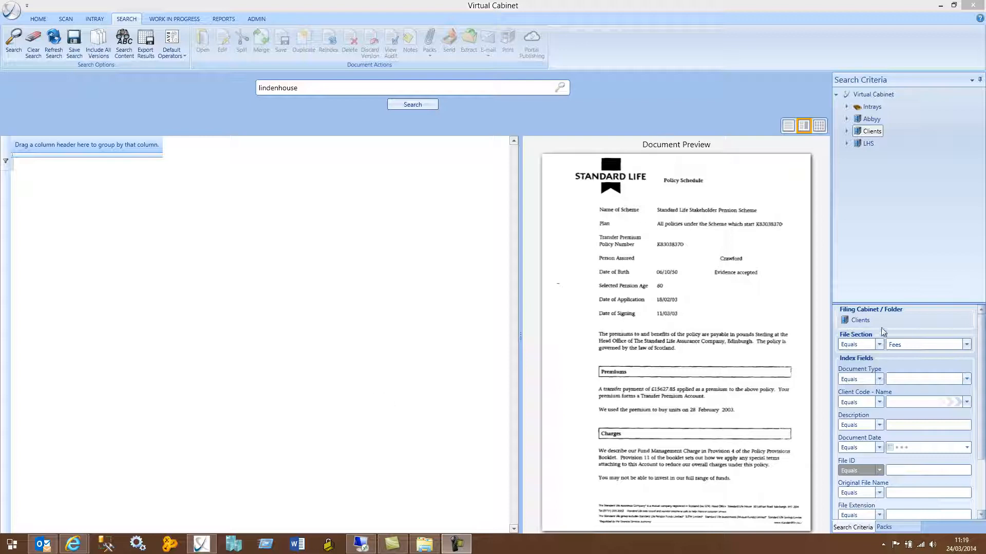
Run the lindenhouse search in Clients and begin extracting all four Fee Proposals documents.
left_click(418, 108)
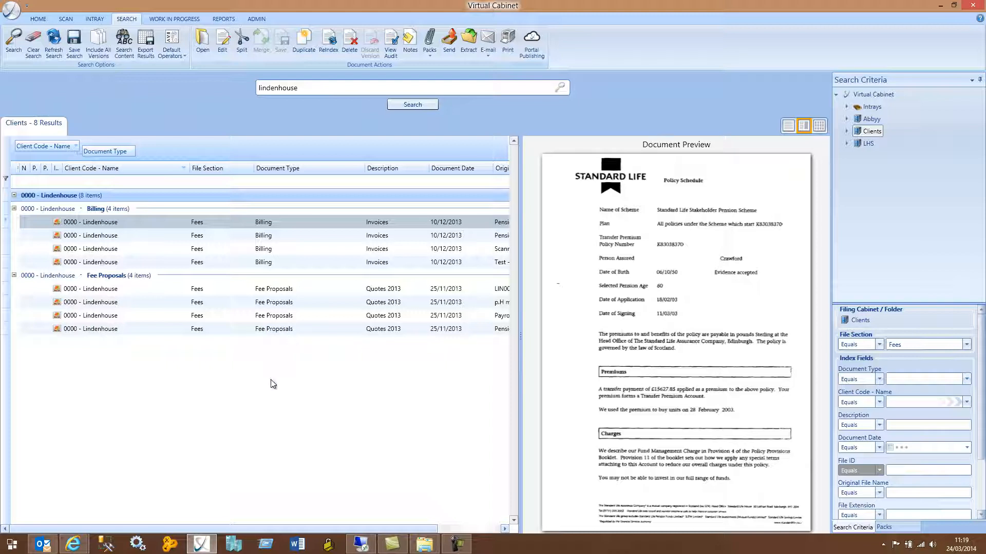
left_click(291, 290)
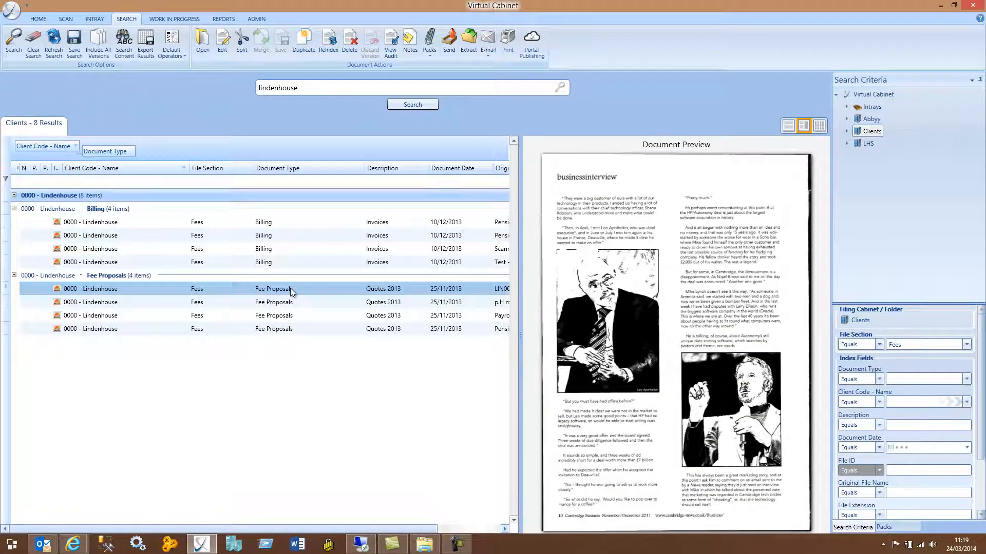
left_click(281, 328, "shift")
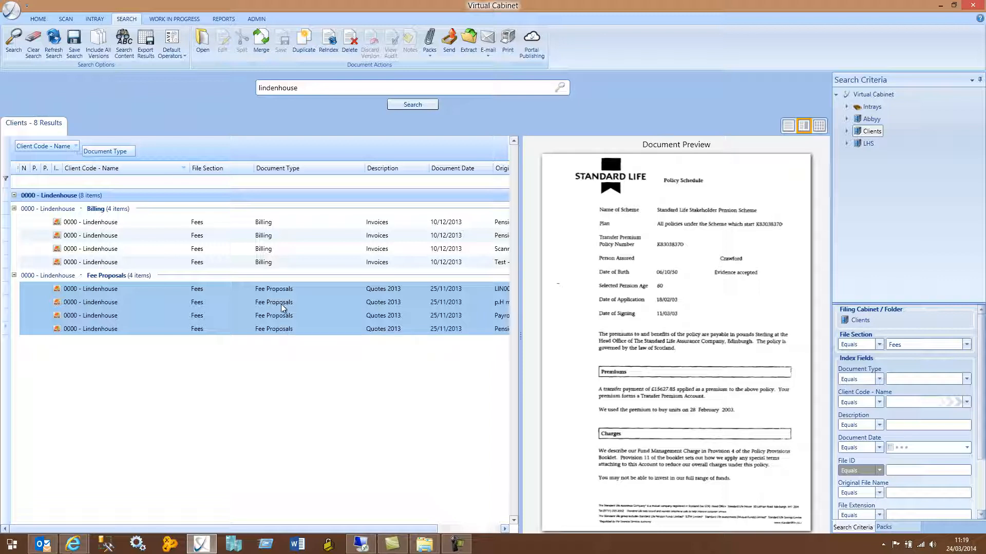
right_click(282, 306)
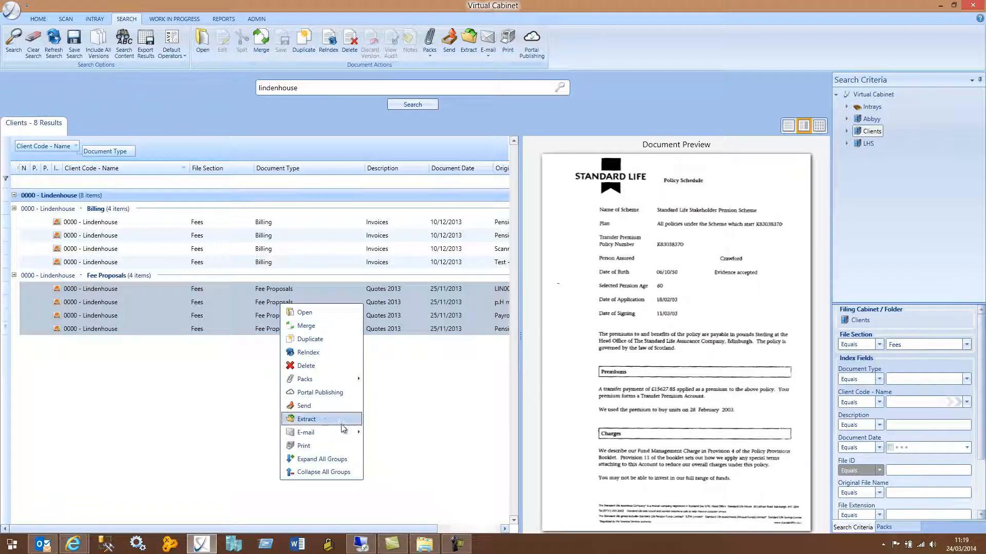
left_click(325, 419)
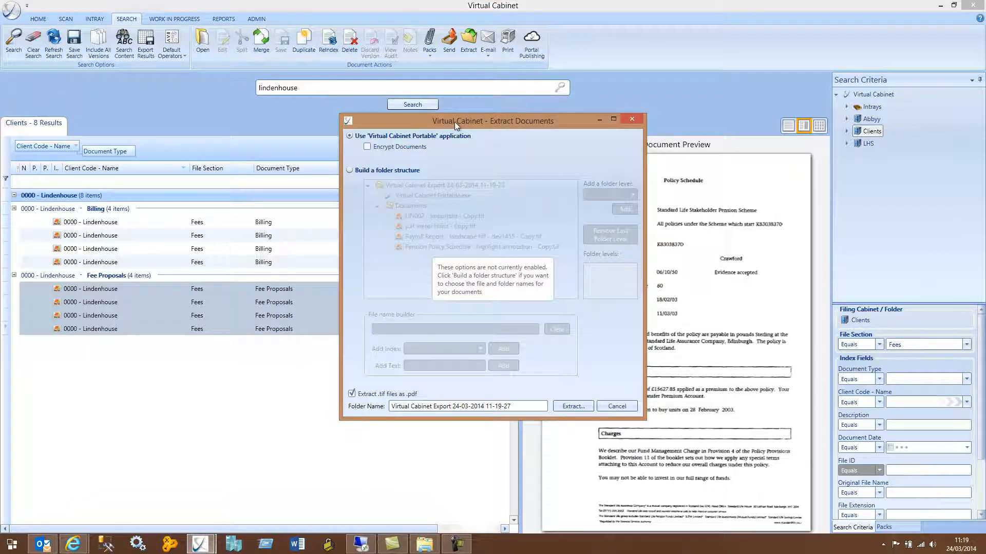
Enable document encryption for the Virtual Cabinet Portable extract and name the folder Lindenhouse Fees Documents.
left_click_drag(451, 120, 390, 97)
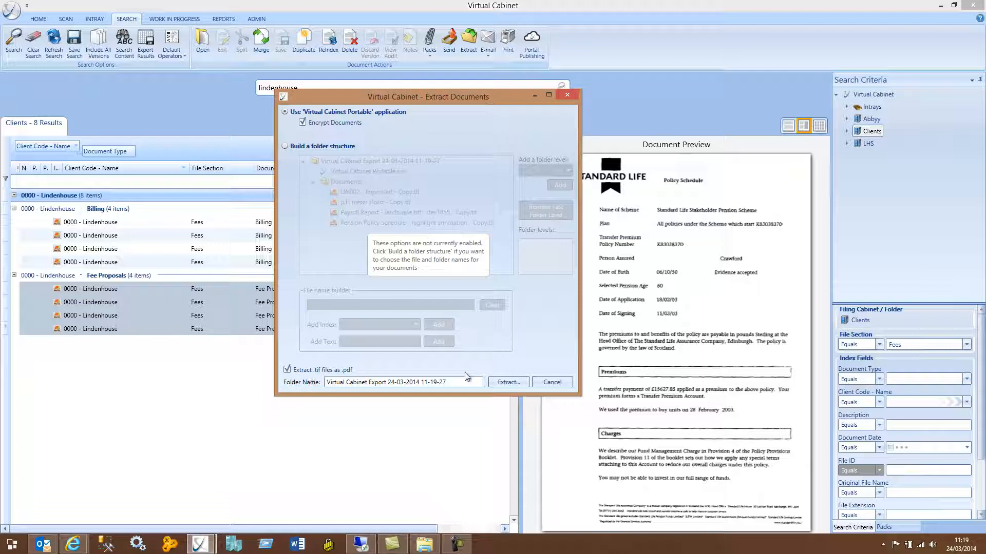
left_click_drag(464, 381, 276, 406)
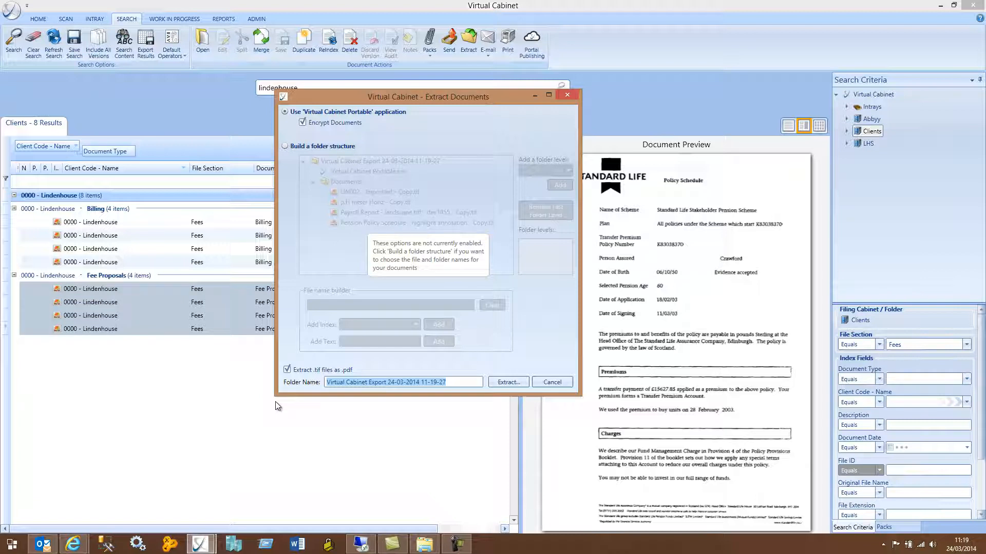
type("Lindenhouse")
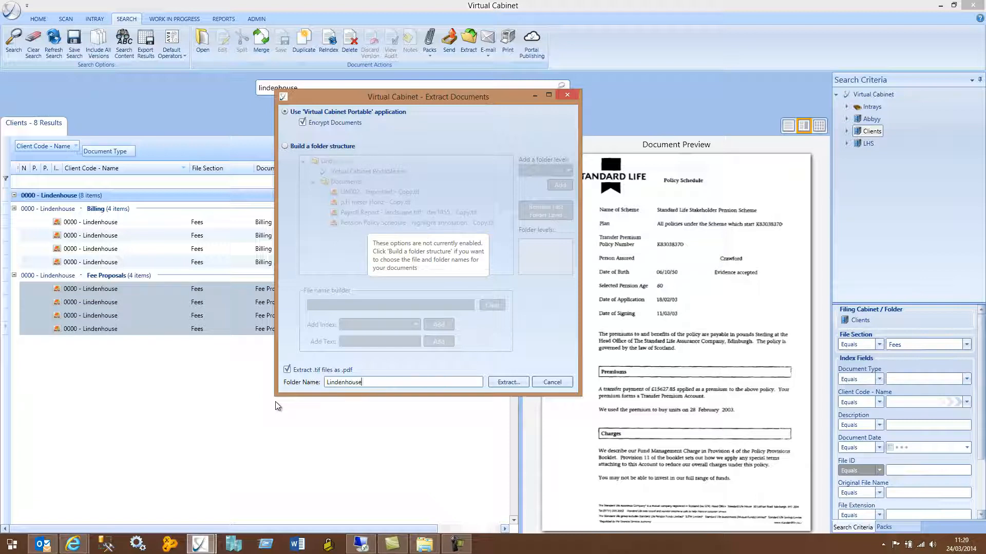
type(" Fees Documents")
Start the extraction, then enter and confirm the file encryption password.
left_click(507, 382)
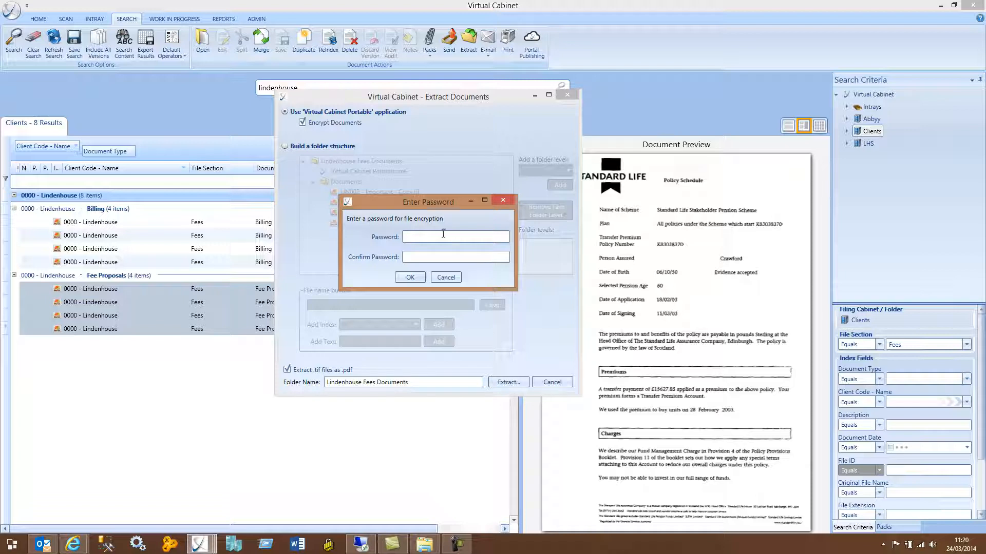
type("•")
left_click(435, 257)
type("•")
left_click(413, 277)
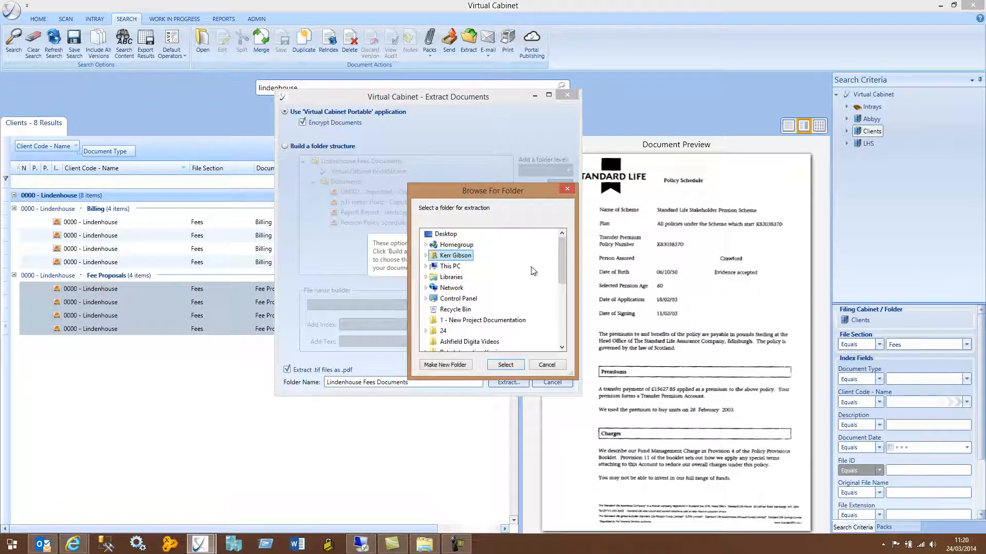
Create a Lindenhouse Fees folder inside Virtual Cabinet Training and extract the documents into it.
left_click_drag(560, 269, 557, 329)
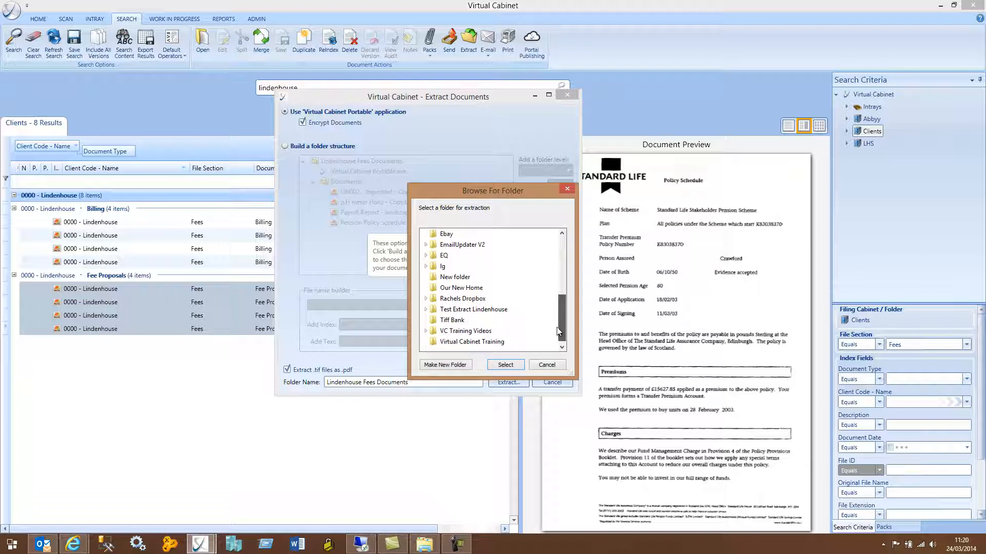
left_click(462, 340)
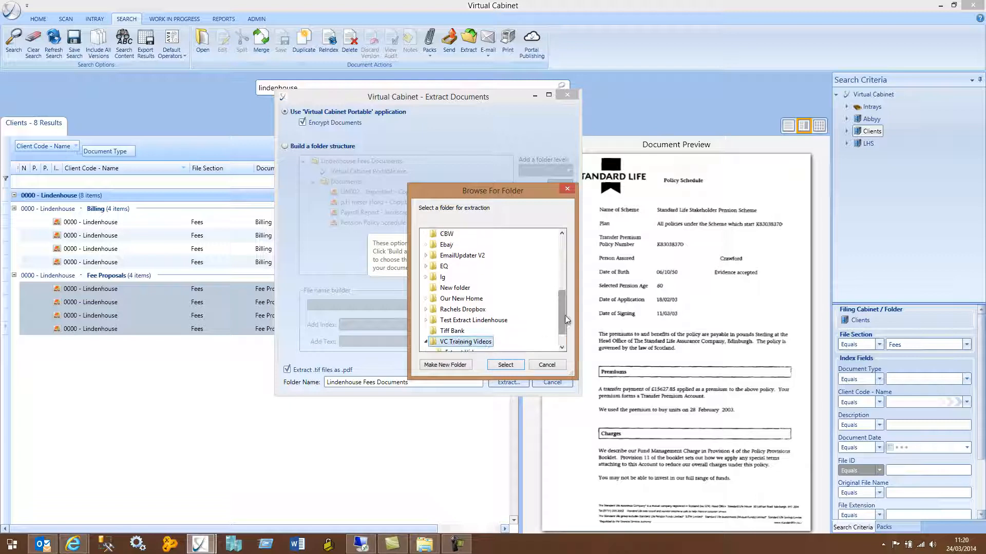
left_click_drag(561, 313, 562, 323)
left_click(487, 343)
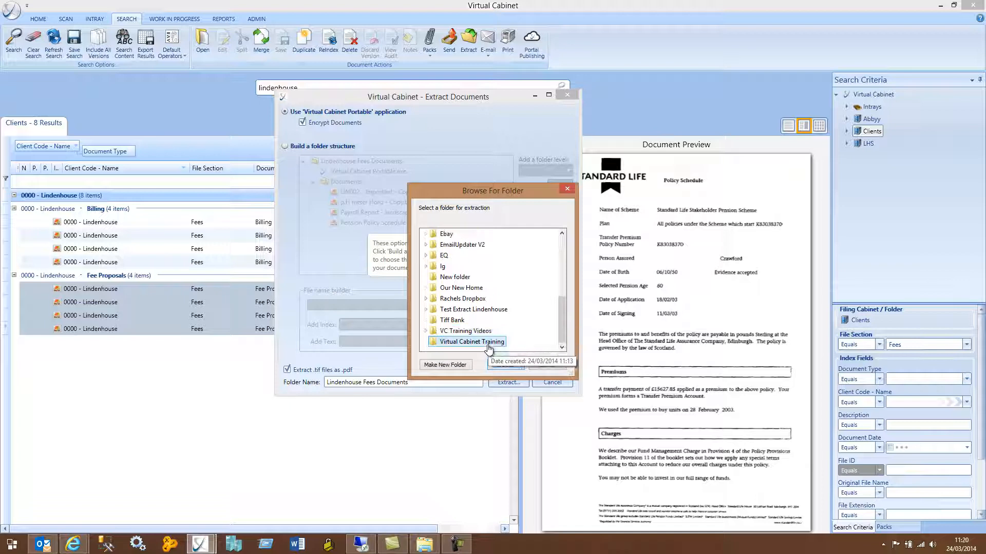
left_click(458, 365)
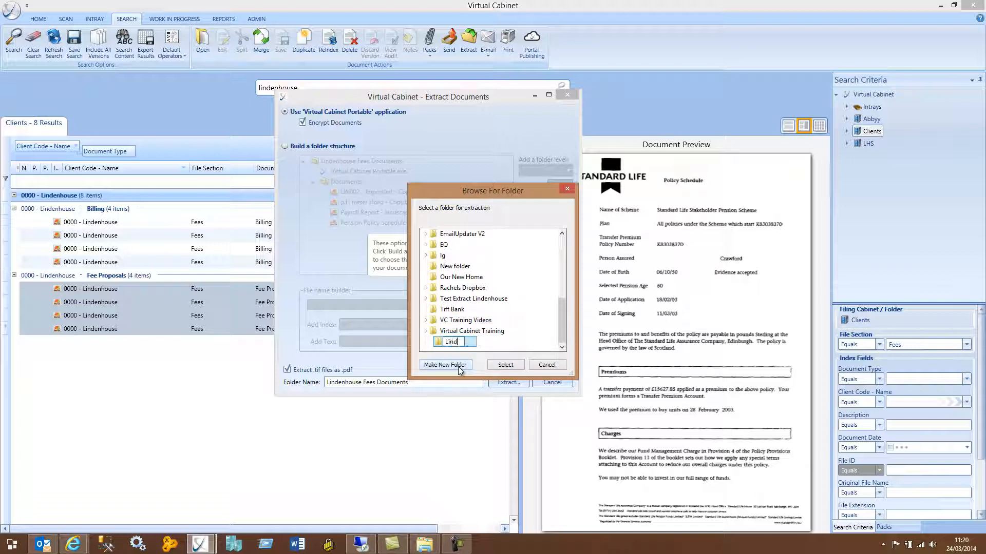
type("Lindenhouse Fees")
left_click(514, 368)
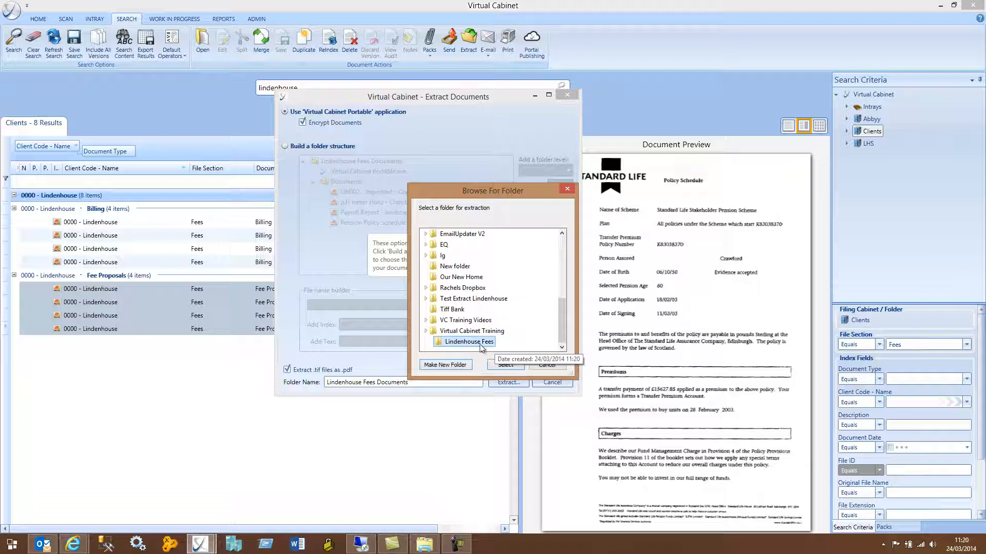
left_click(512, 367)
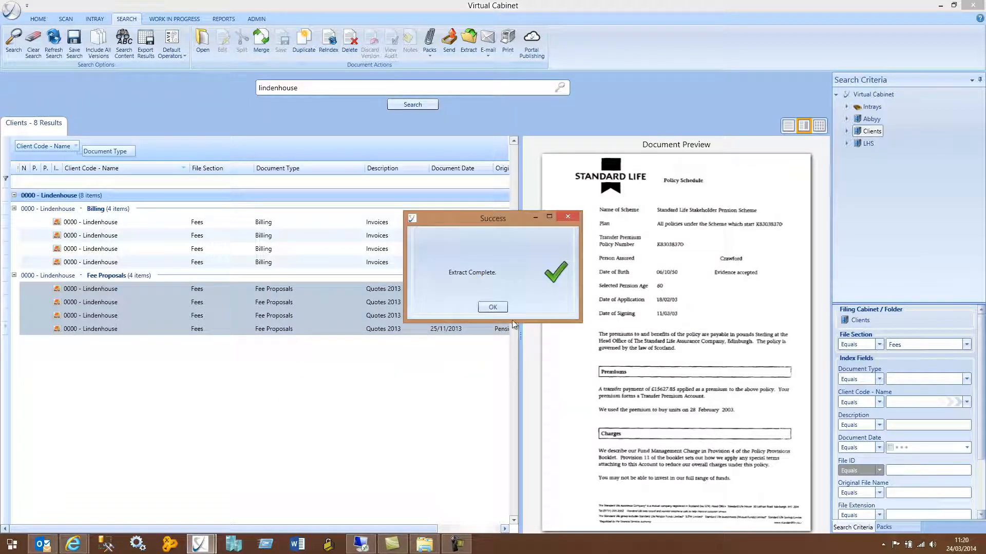
left_click(491, 307)
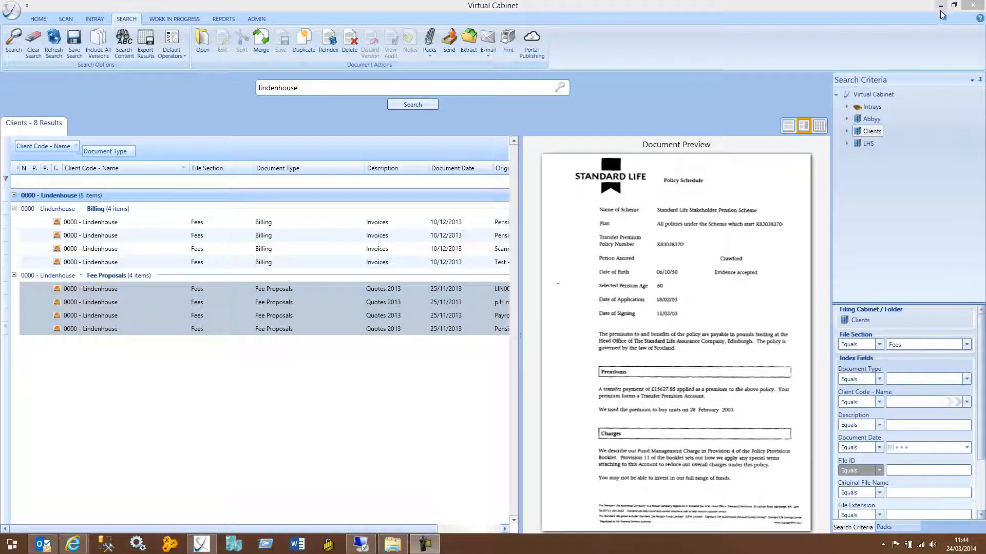
Switch to File Explorer and launch Virtual Cabinet Portable.exe from the Lindenhouse Fees Documents folder.
left_click(941, 6)
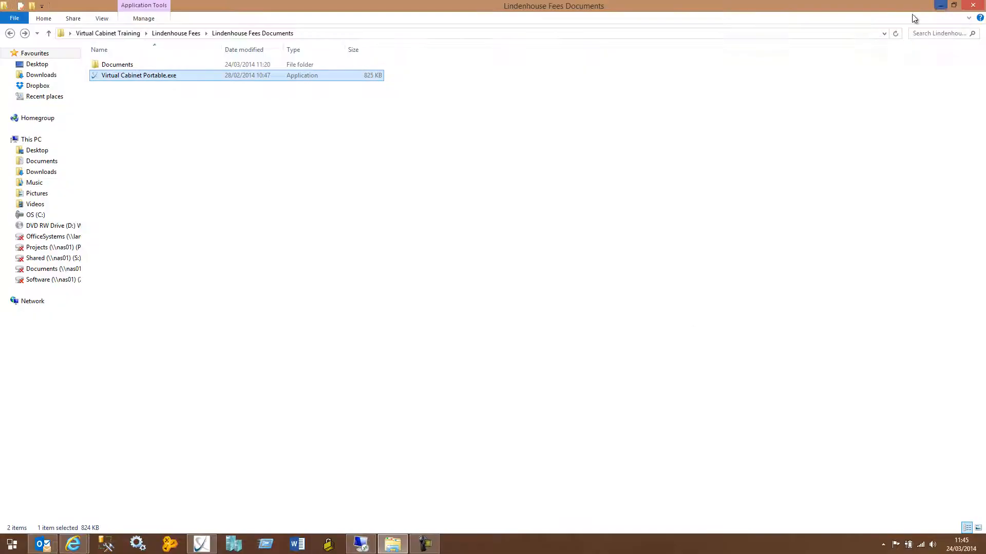
left_click(181, 36)
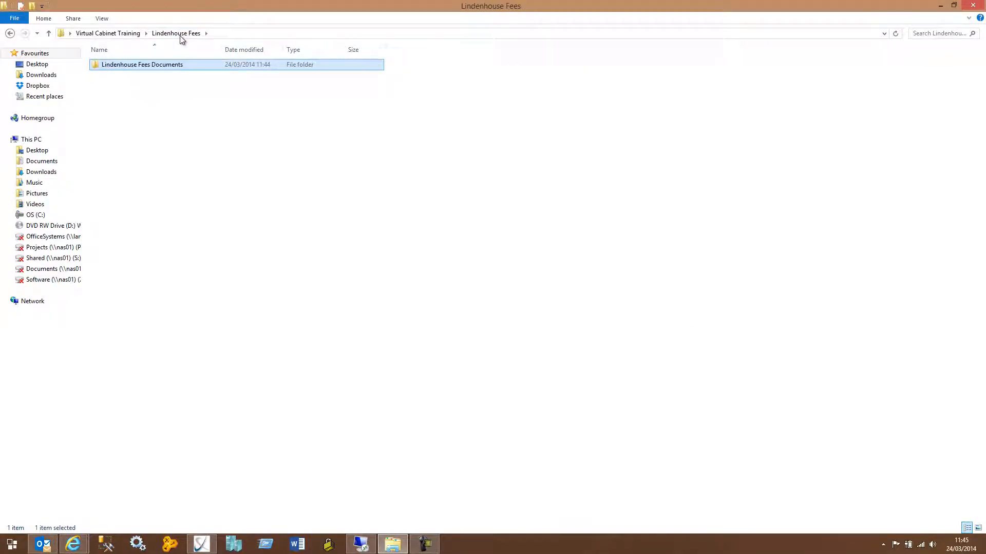
double_click(165, 66)
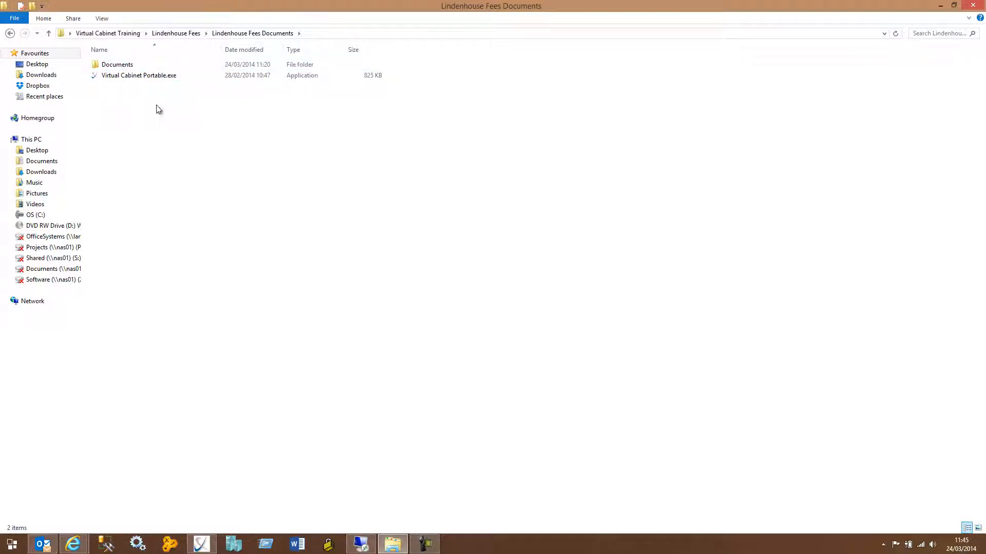
double_click(145, 77)
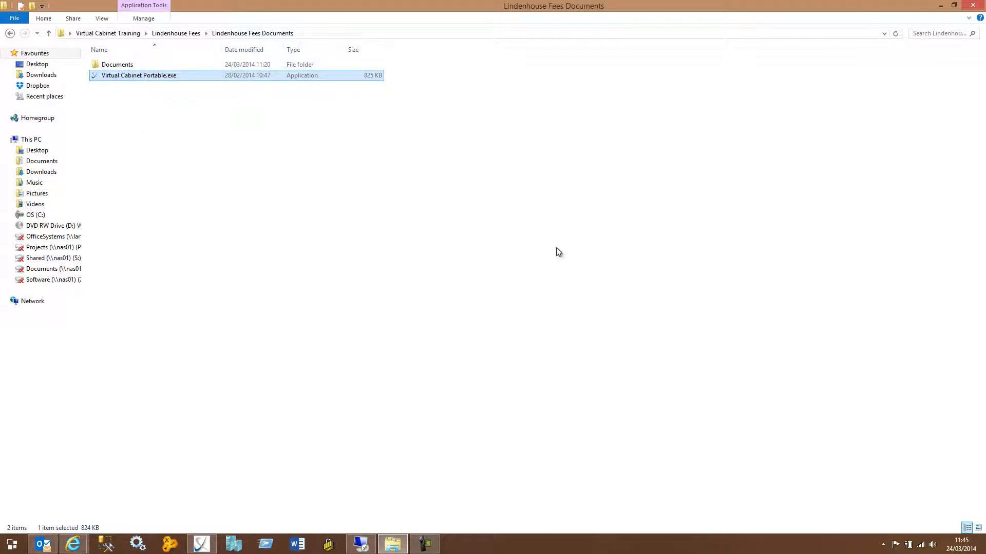
Widen the Virtual Cabinet Portable window and its Original File Name column to fit the full file names.
left_click_drag(645, 148, 915, 148)
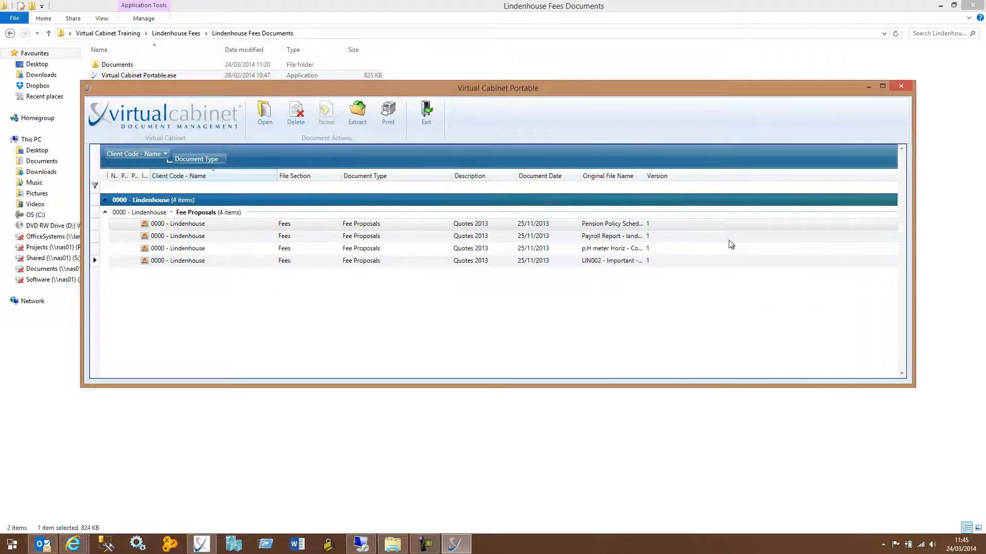
left_click_drag(645, 175, 782, 176)
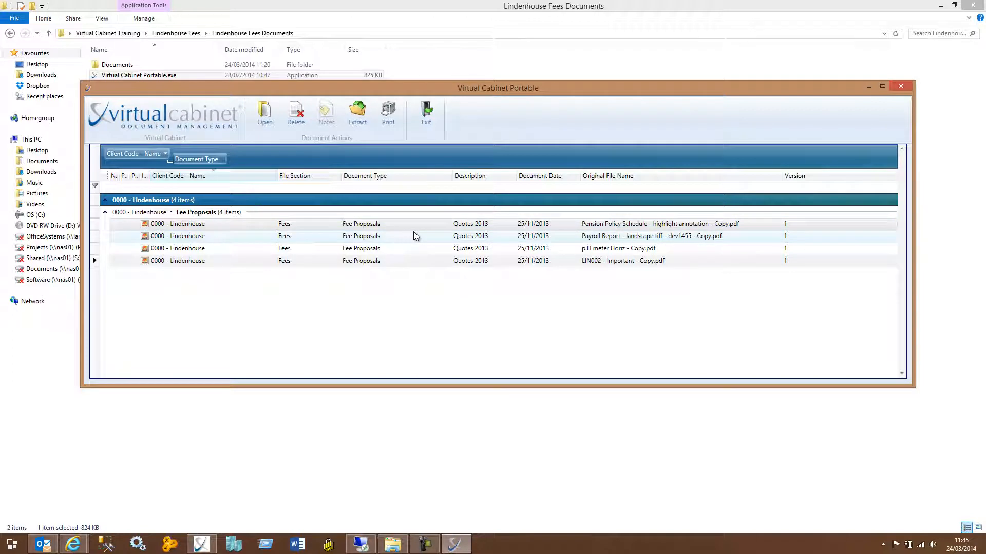
View p.H meter Horiz - Copy.pdf by entering the encryption password, and close the PDF.
double_click(362, 251)
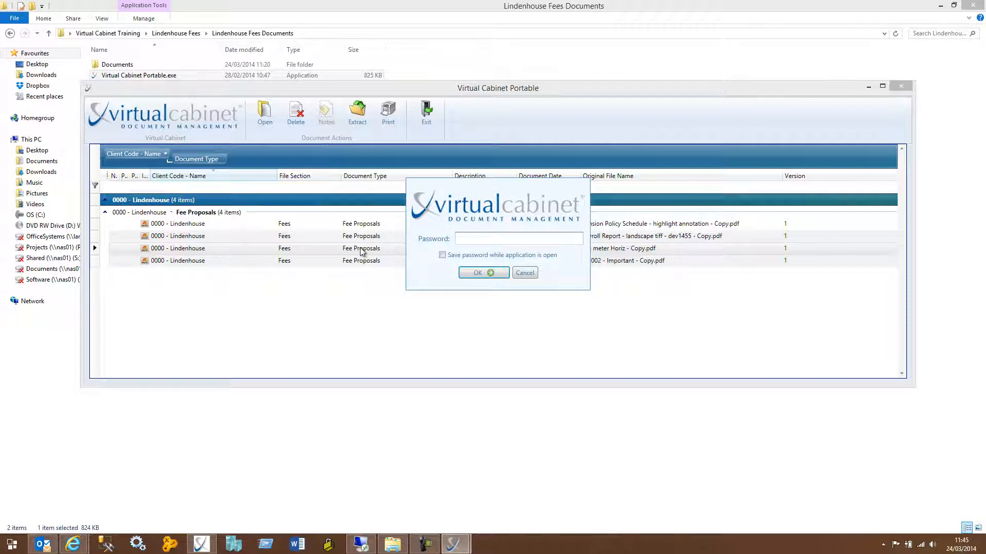
type("•")
left_click(485, 273)
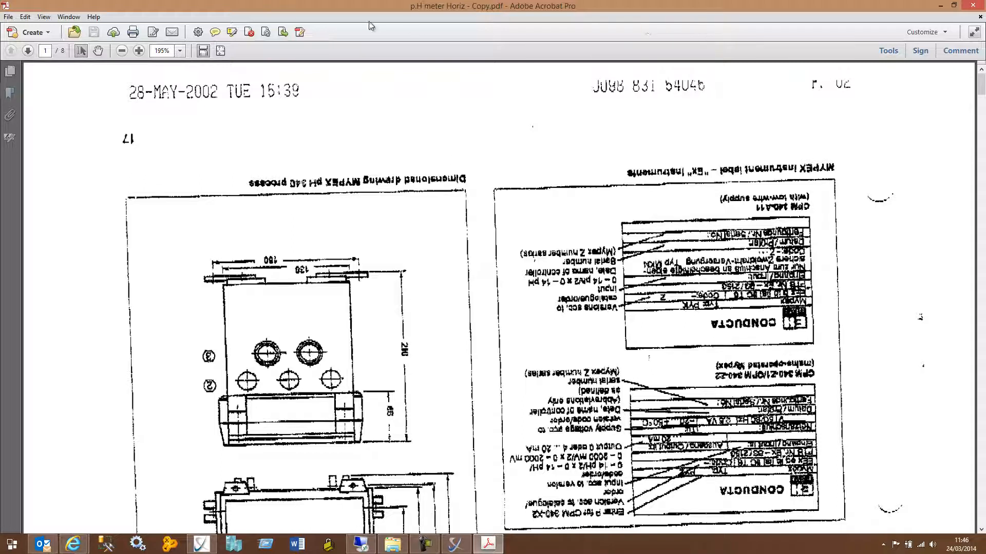
left_click(973, 5)
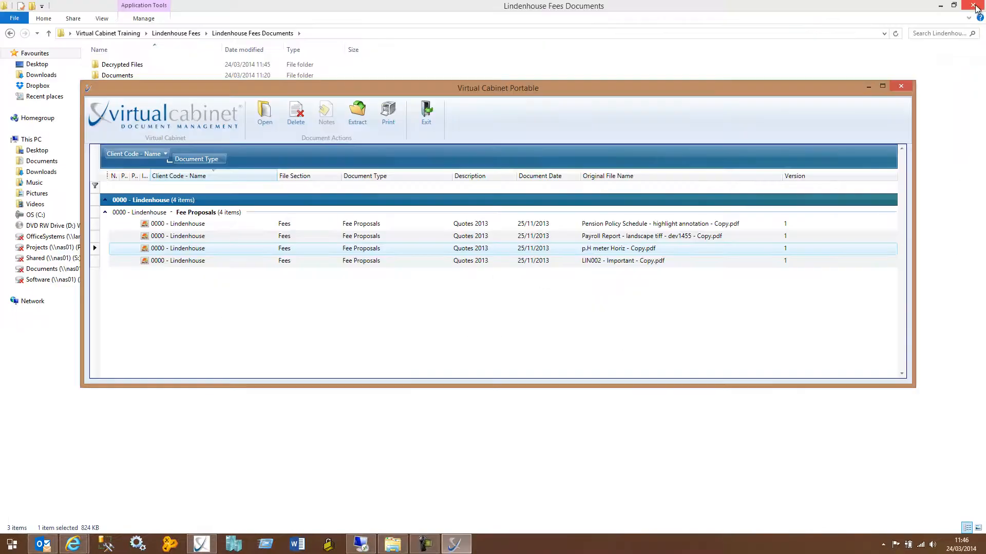
View LIN002 - Important - Copy.pdf by entering the password, saving it while the application is open, and close the PDF.
left_click(366, 261)
double_click(366, 262)
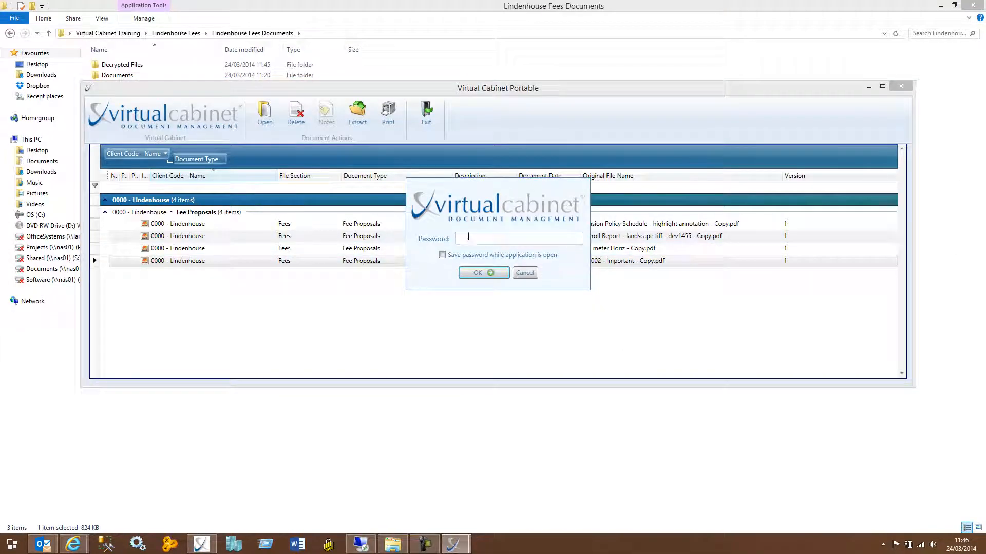
type("•")
left_click(442, 255)
left_click(484, 273)
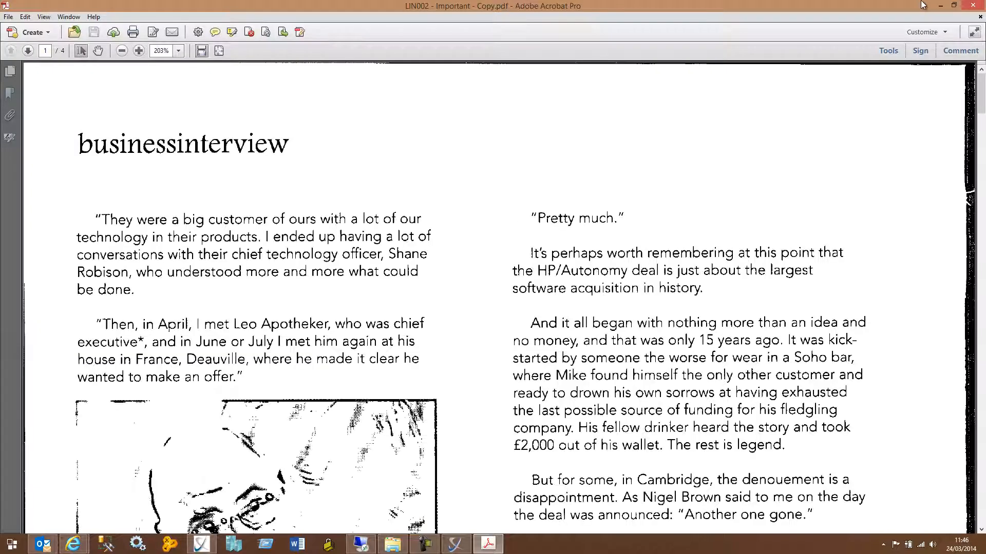
left_click(973, 5)
Reopen p.H meter Horiz - Copy.pdf using the saved password and close it again.
double_click(598, 249)
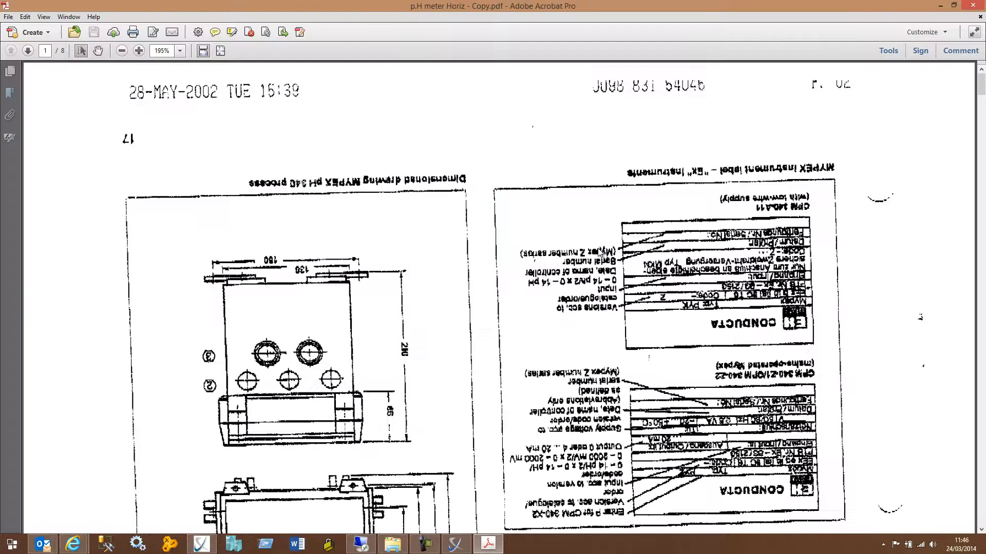
left_click(973, 5)
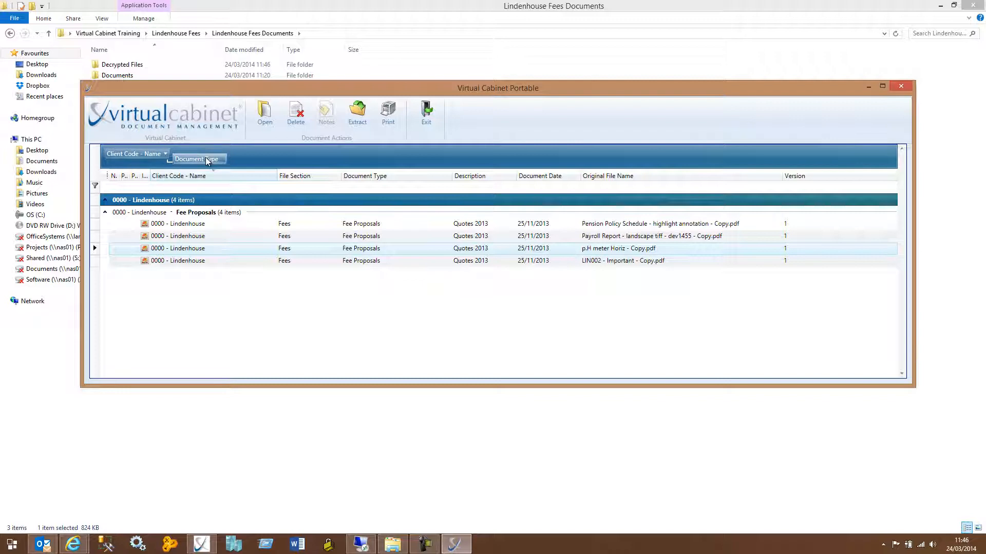
Regroup the document list by Document Type alone, removing Client Code - Name and trying Document Date as a second level.
left_click_drag(206, 159, 281, 263)
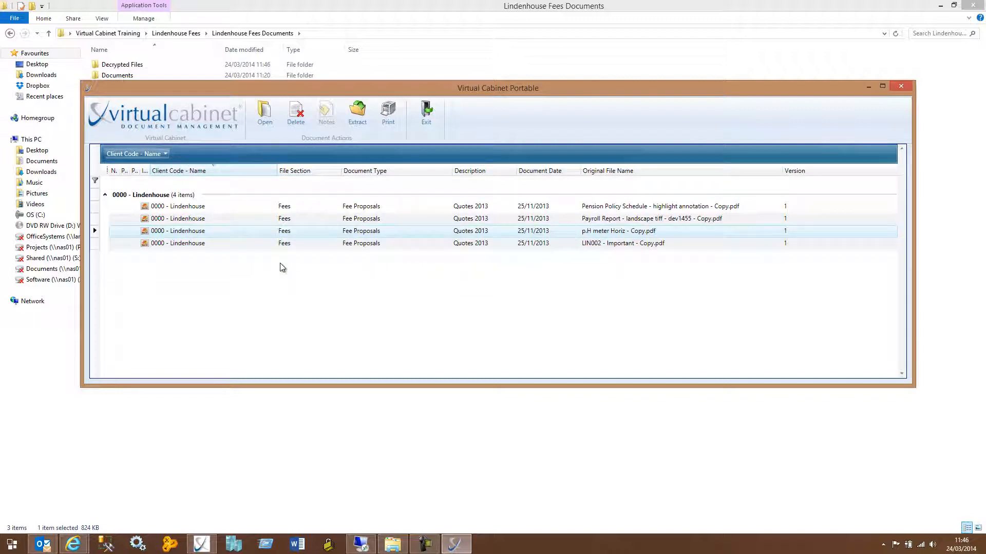
left_click_drag(152, 157, 291, 312)
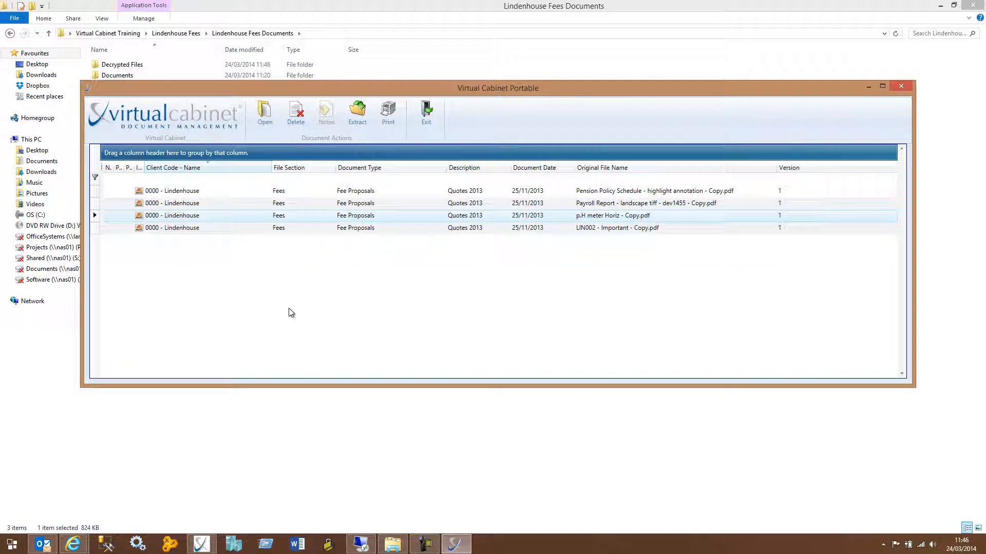
left_click_drag(376, 169, 358, 157)
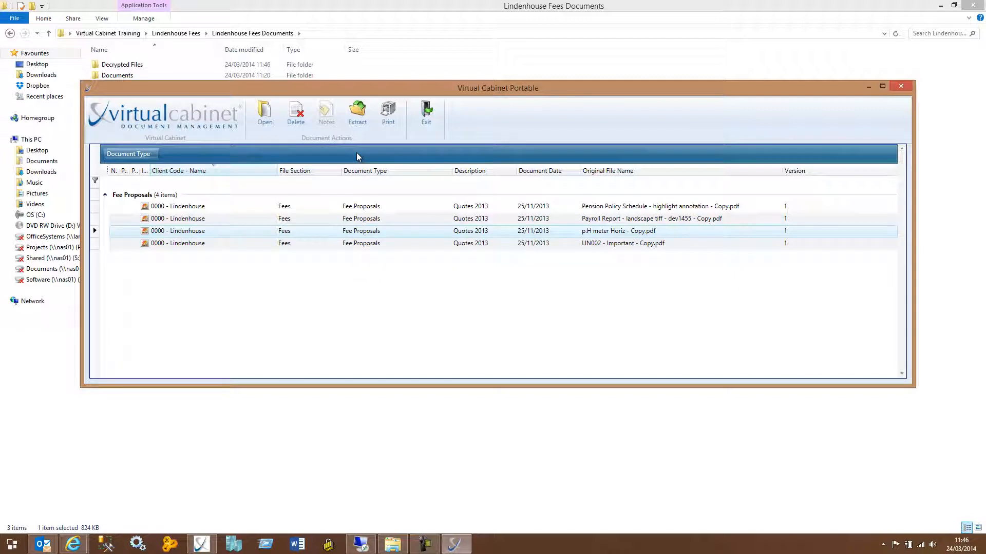
left_click_drag(538, 172, 513, 160)
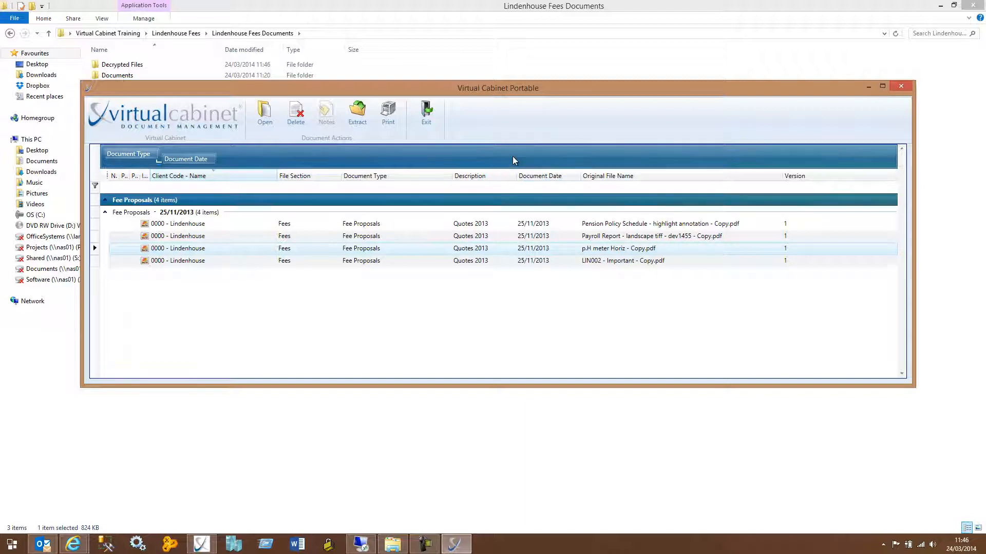
left_click_drag(201, 158, 315, 282)
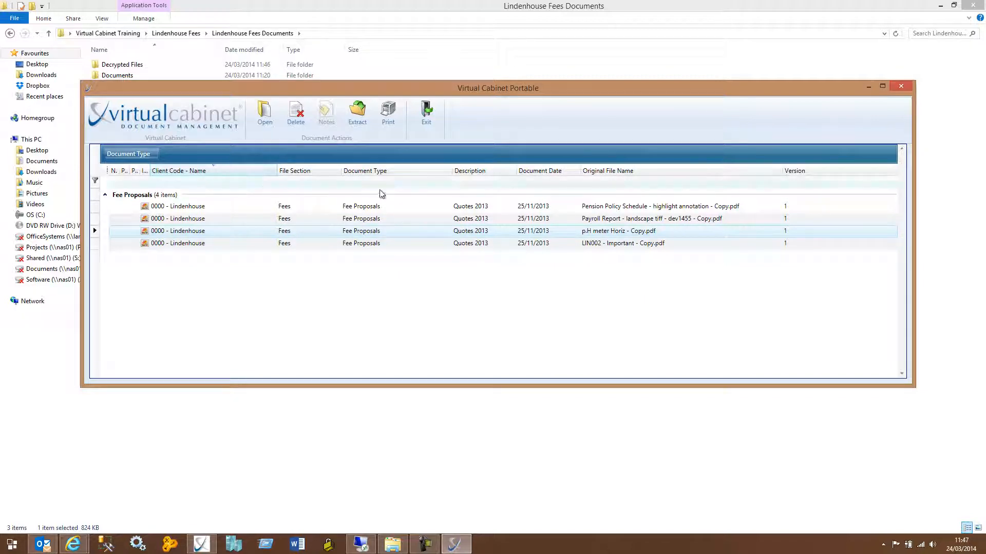
Filter the document list by original file name for "important", select the matching document, and clear the filter.
left_click(606, 186)
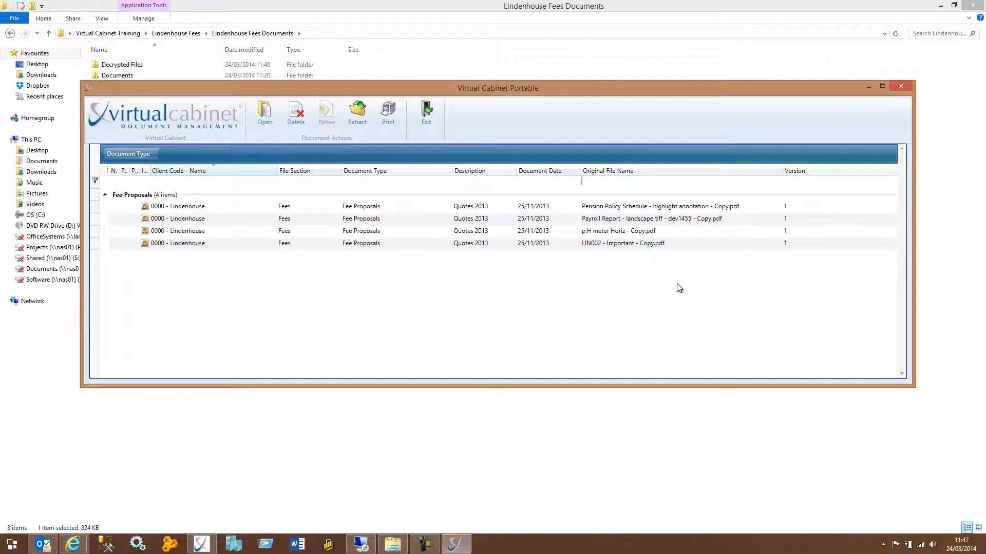
type("important")
key("Return")
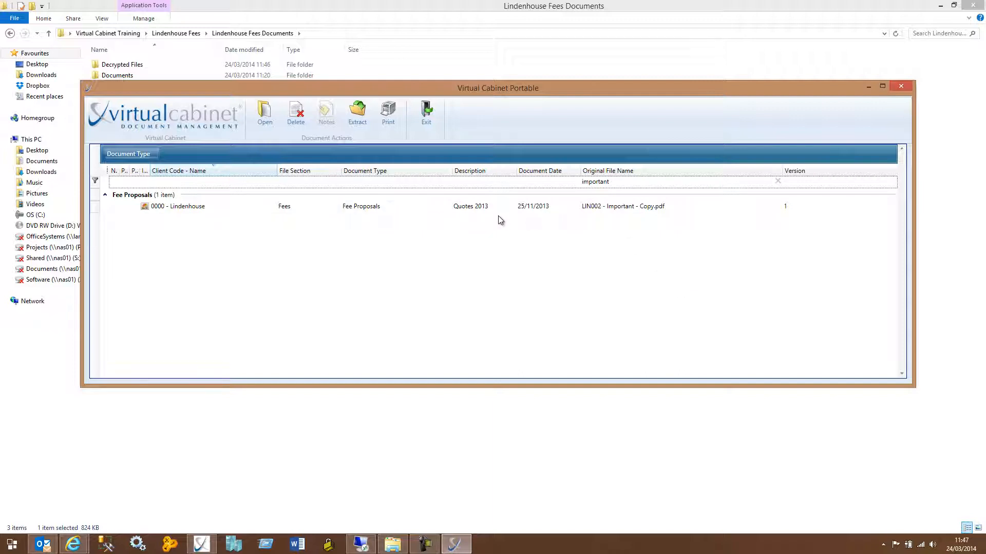
left_click(378, 206)
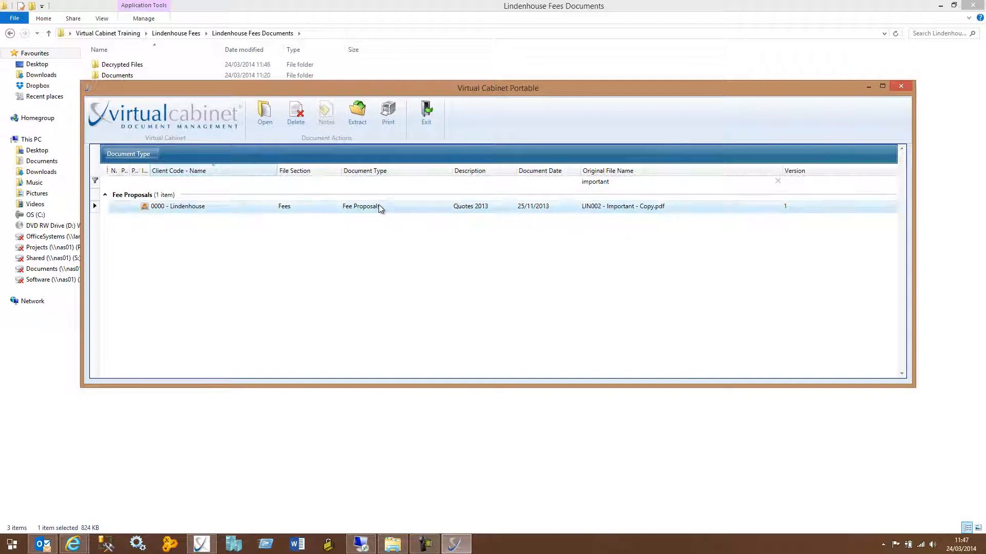
left_click(778, 182)
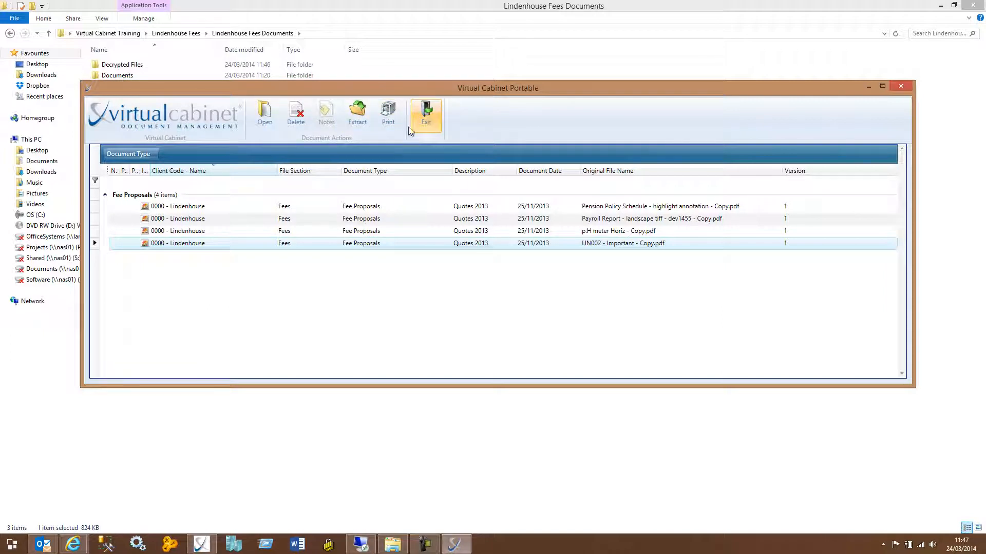
Delete p.H meter Horiz - Copy.pdf from the Fee Proposals documents and confirm the deletion.
left_click(308, 234)
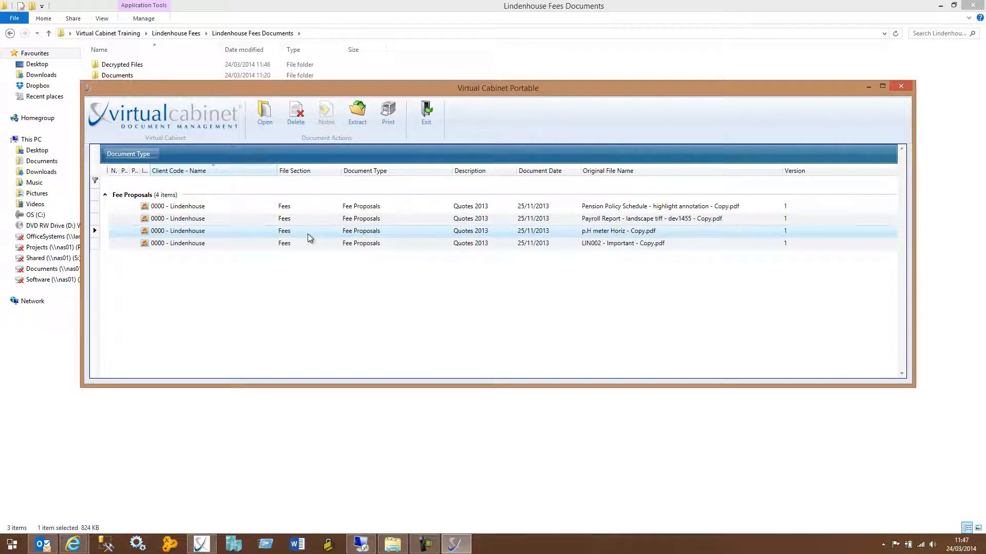
left_click(301, 113)
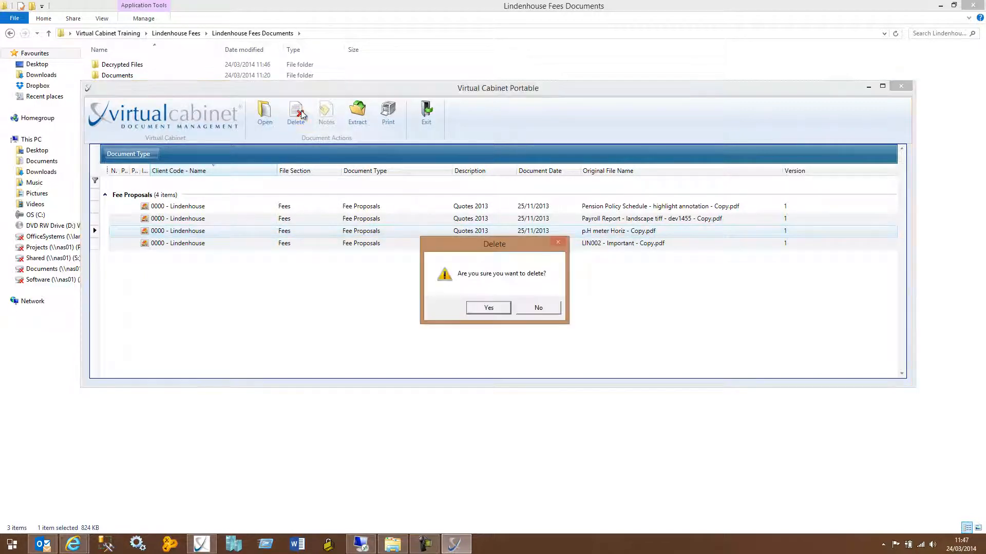
left_click(488, 308)
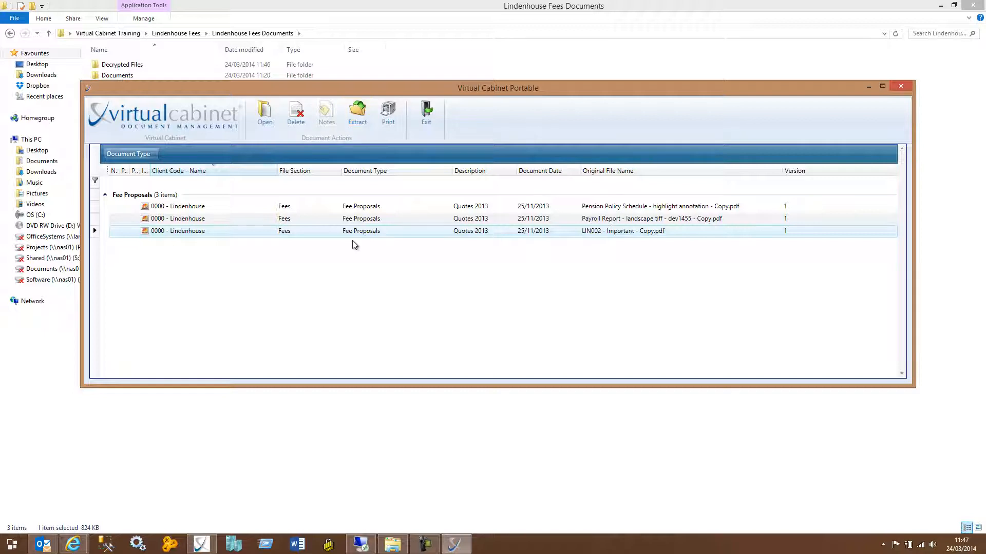
Extract LIN002 - Important - Copy.pdf as a PDF into the Virtual Cabinet Training folder on the Desktop.
left_click(359, 123)
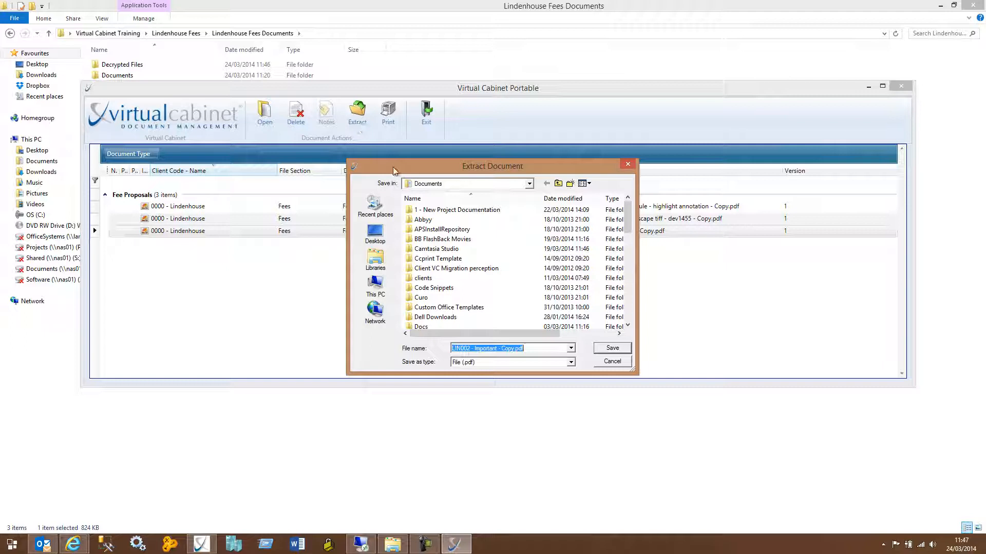
left_click(377, 233)
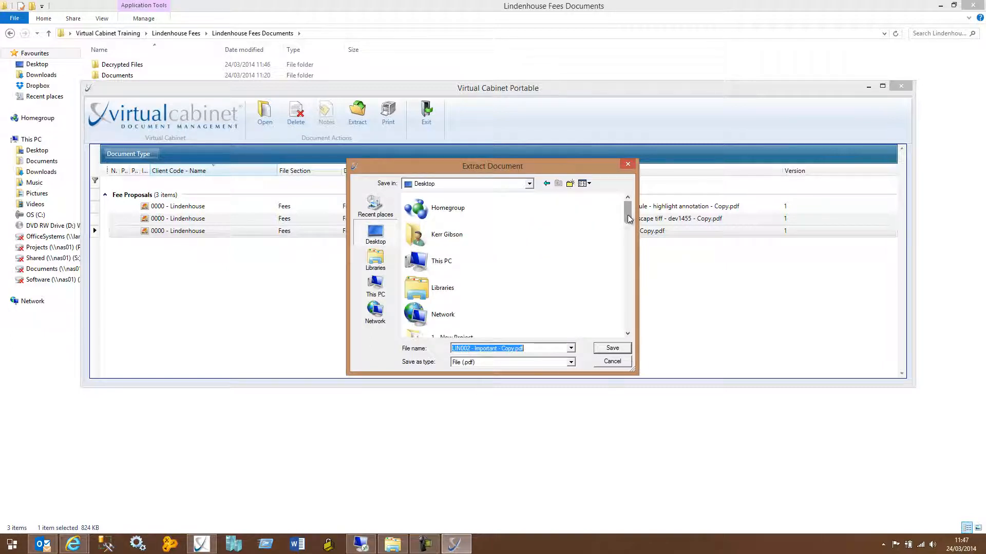
left_click_drag(627, 215, 627, 275)
left_click(469, 332)
left_click(606, 348)
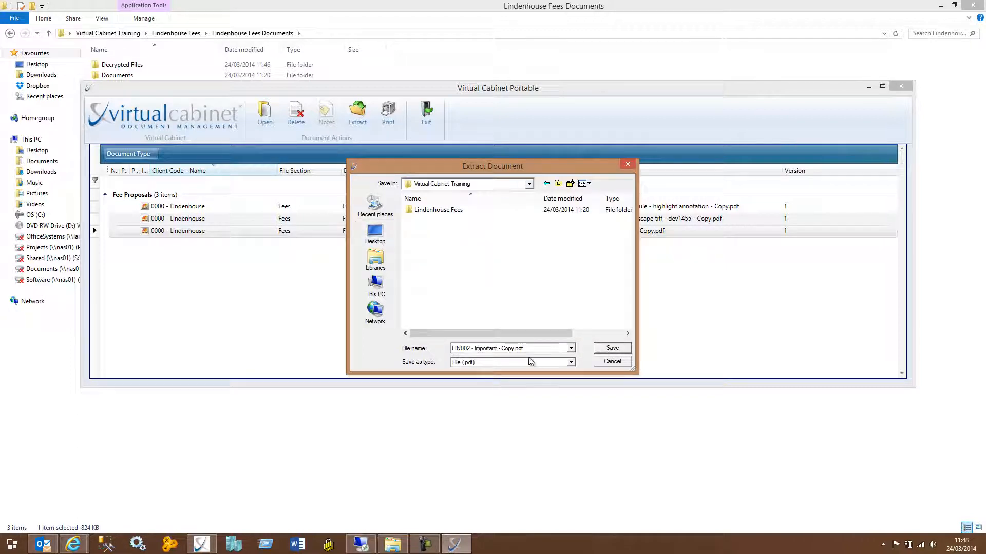
left_click(609, 349)
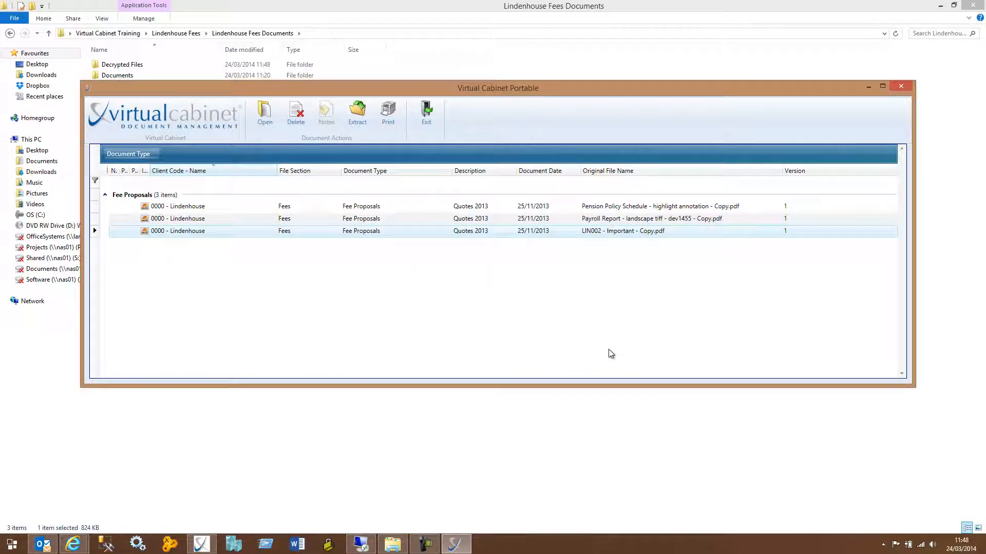
Switch to File Explorer and locate the extracted LIN002 - Important - Copy.pdf in the Virtual Cabinet Training folder.
left_click(500, 437)
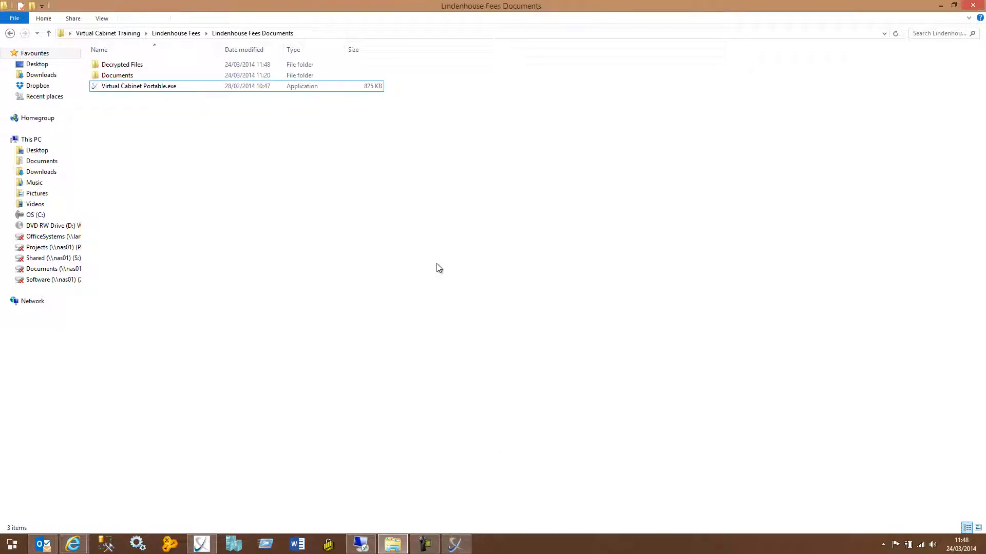
left_click(173, 34)
left_click(133, 37)
left_click(188, 77)
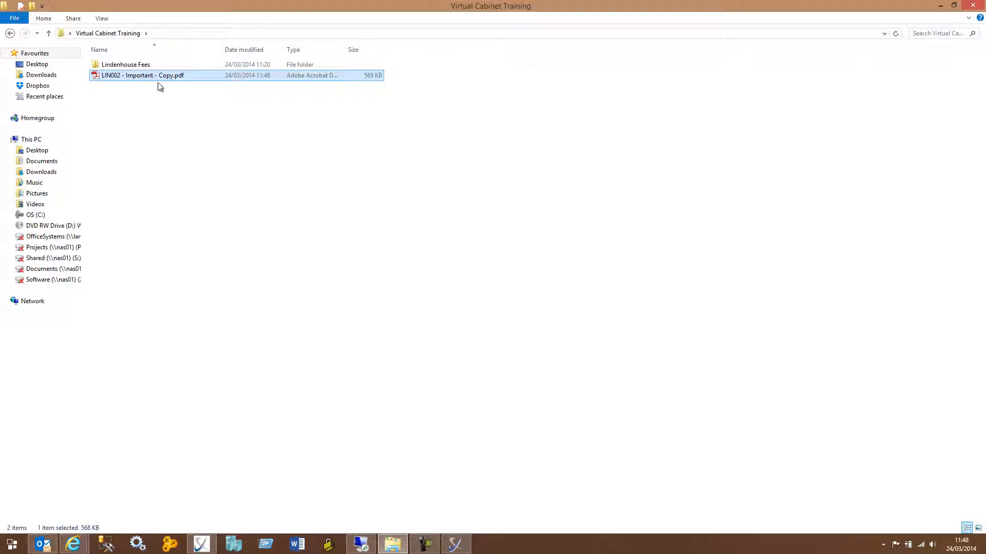
Return to Virtual Cabinet Portable, print LIN002 - Important - Copy.pdf, and exit the viewer.
left_click(464, 547)
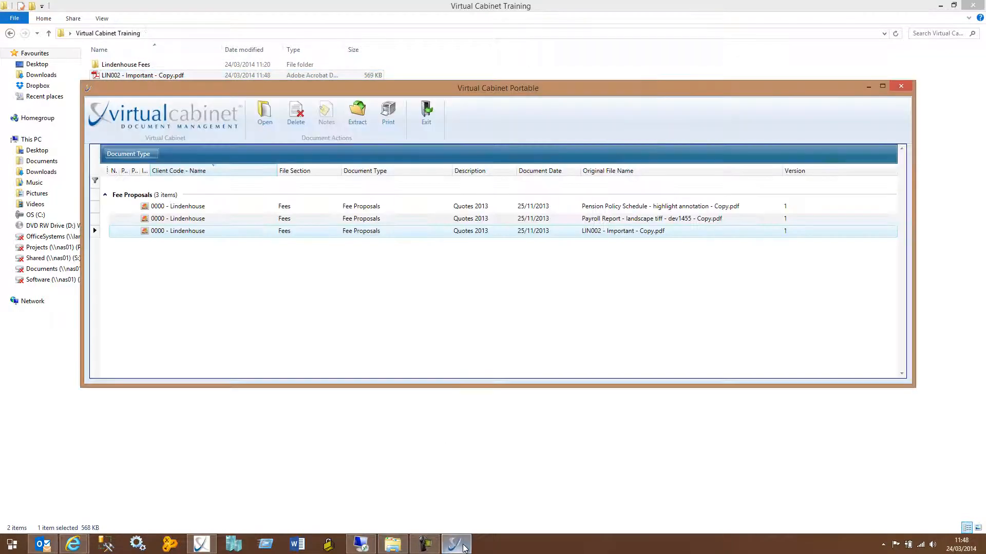
left_click(388, 126)
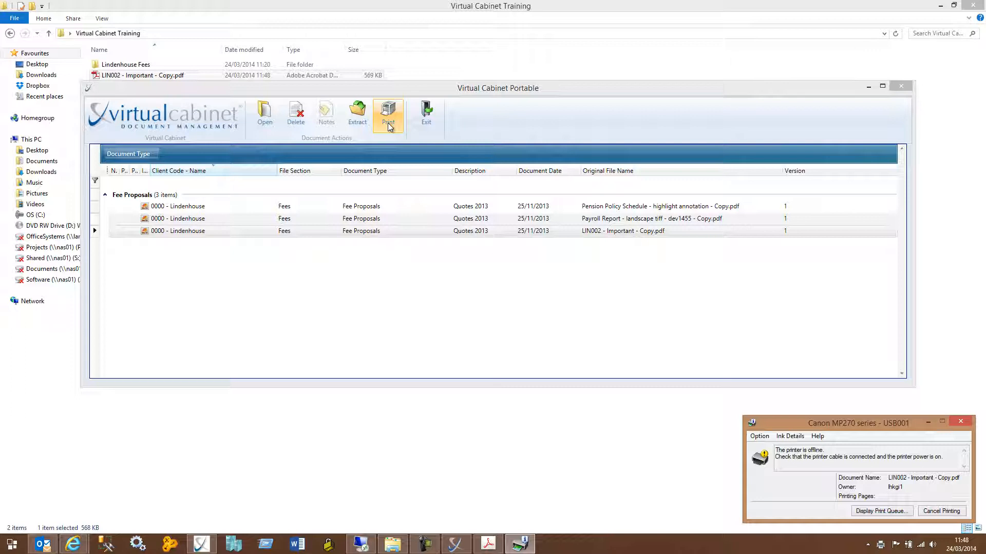
left_click(535, 88)
left_click_drag(534, 86, 523, 55)
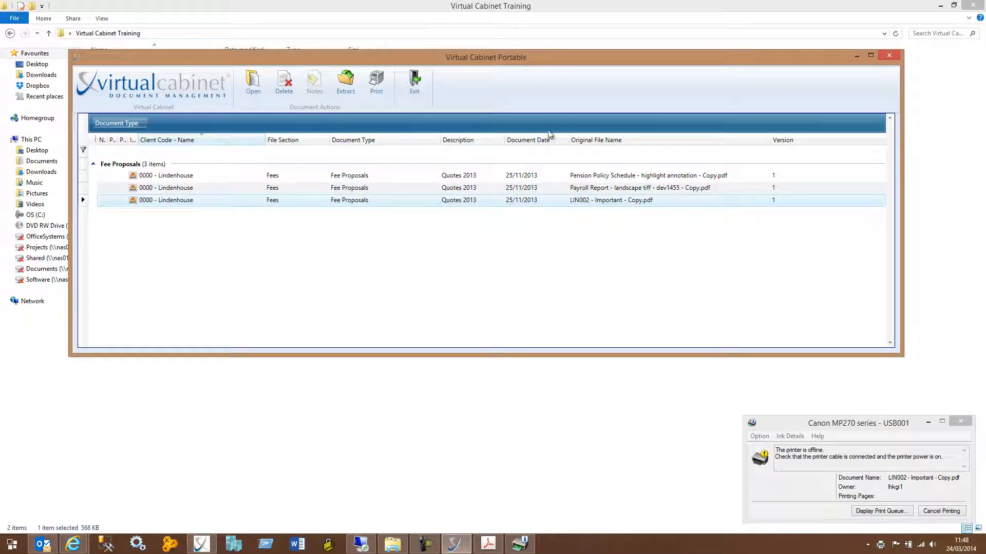
left_click(415, 81)
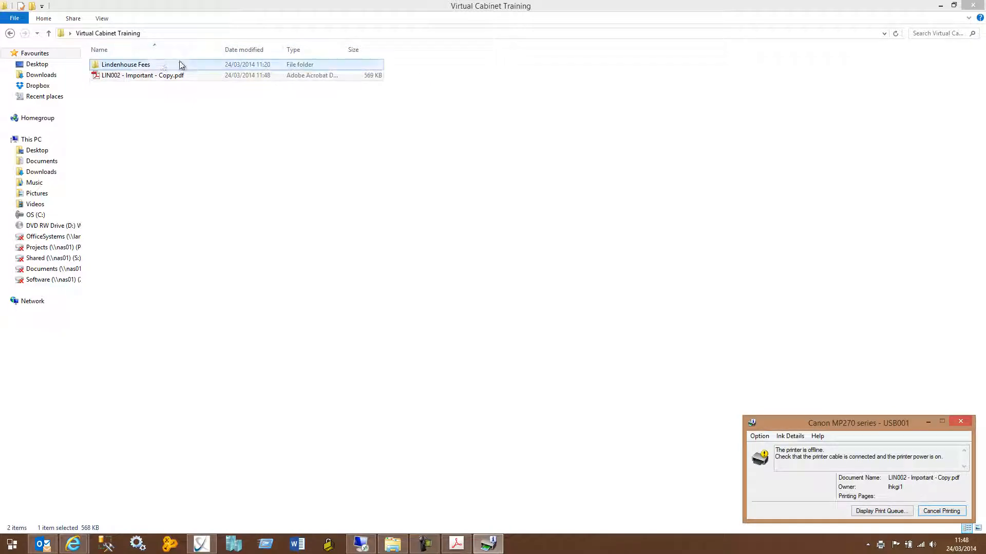
Delete the Lindenhouse Fees Documents folder from the Lindenhouse Fees folder in File Explorer.
double_click(161, 61)
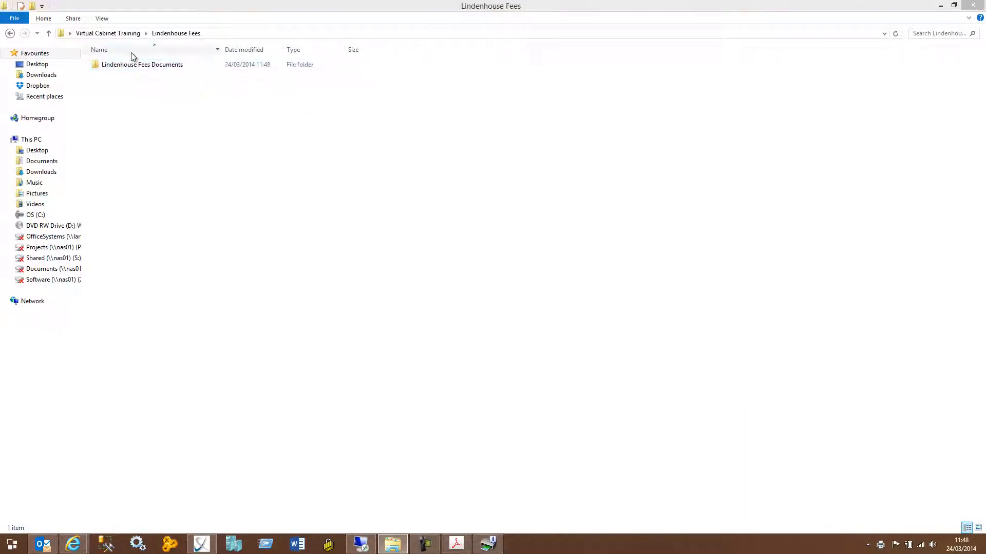
left_click(140, 66)
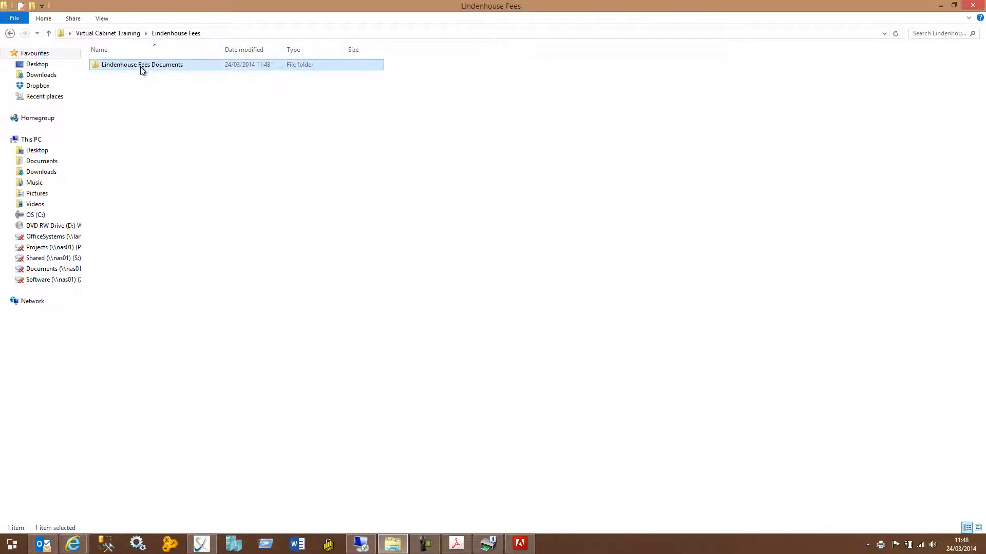
right_click(140, 67)
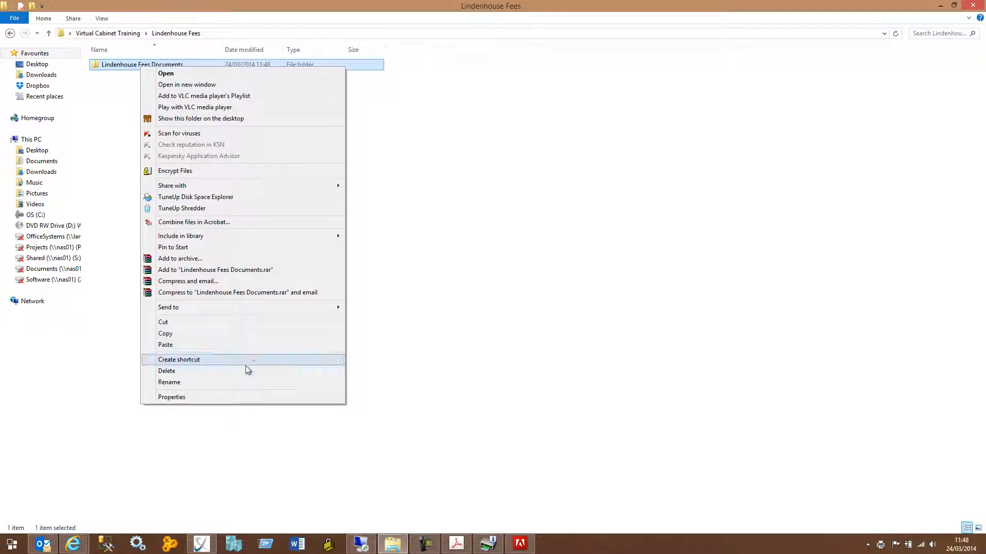
left_click(231, 372)
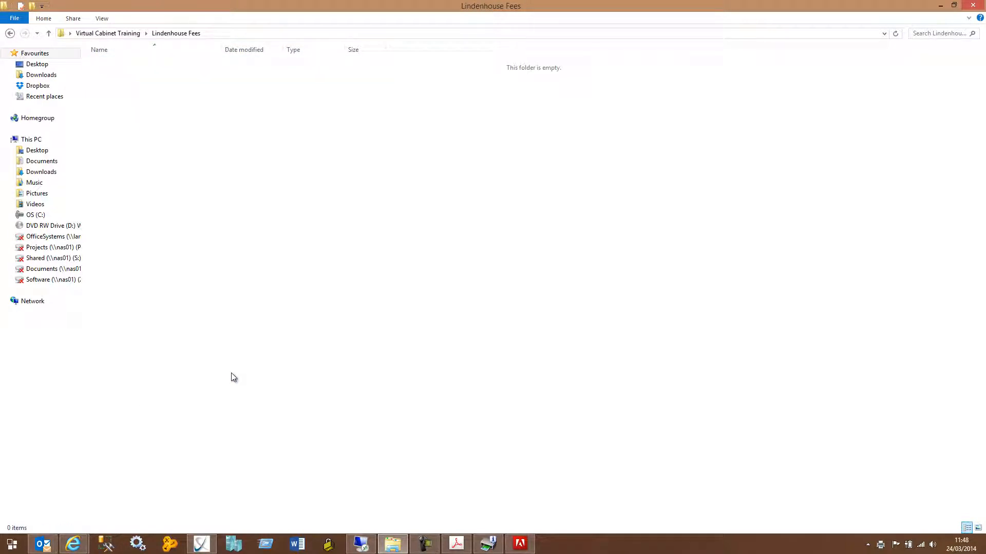